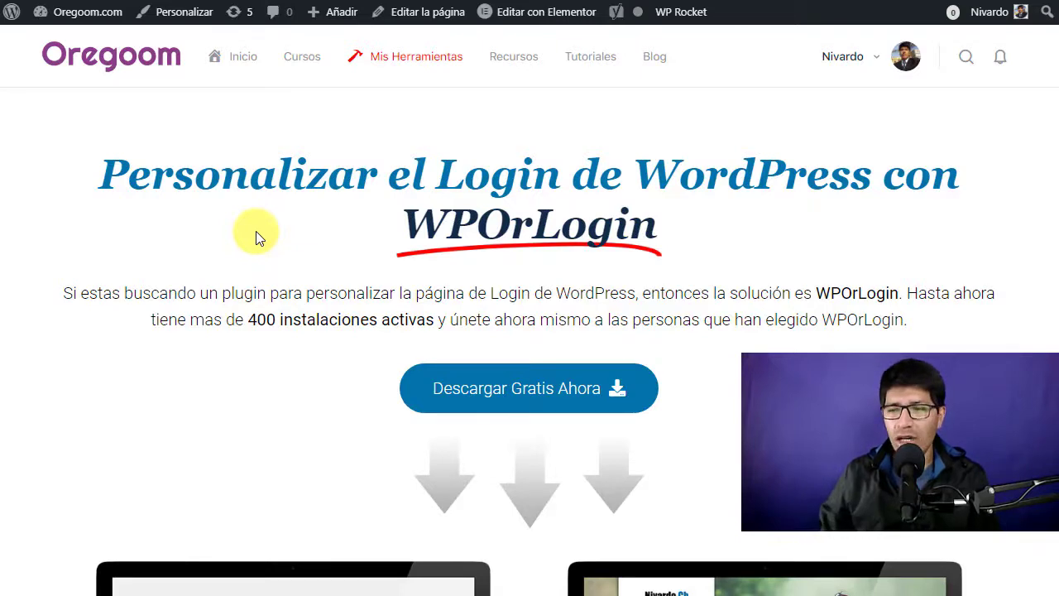
scroll(256, 235, down, 4)
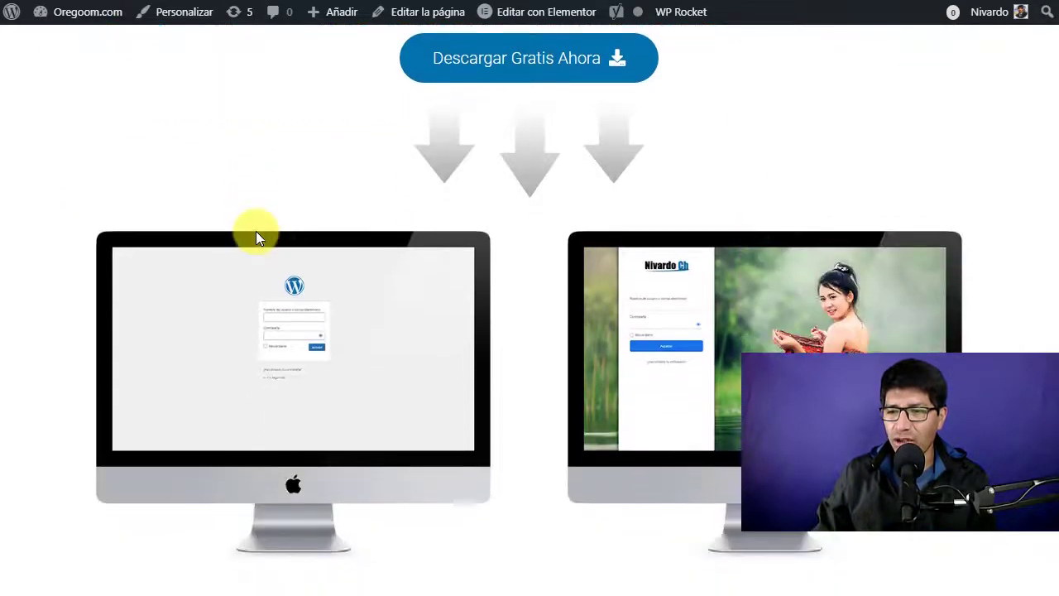
scroll(256, 237, down, 1)
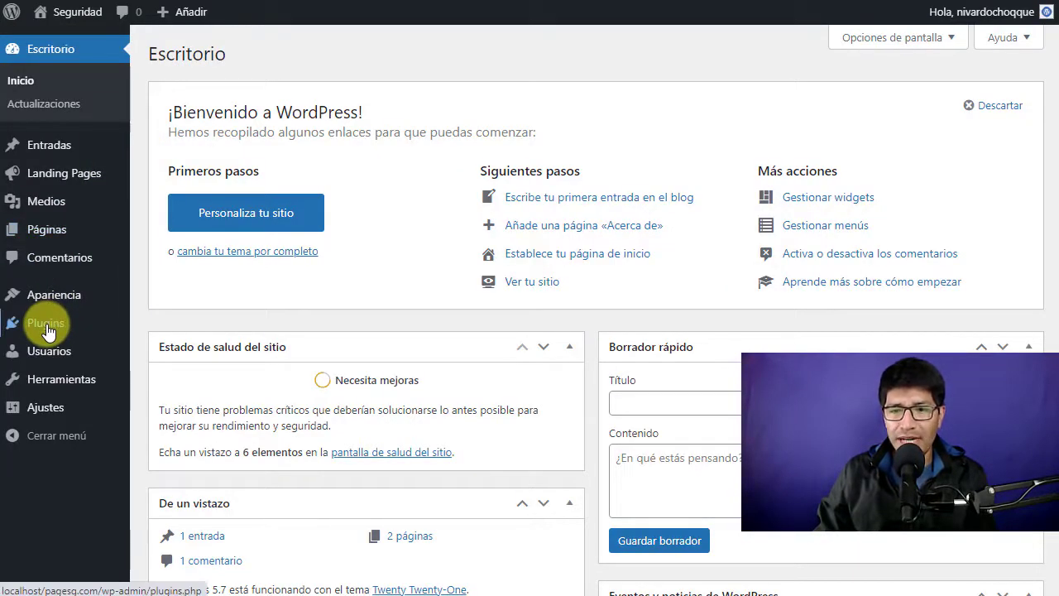
Go to the page for adding new plugins and search the directory for "wporlogin".
mouse_move(48, 328)
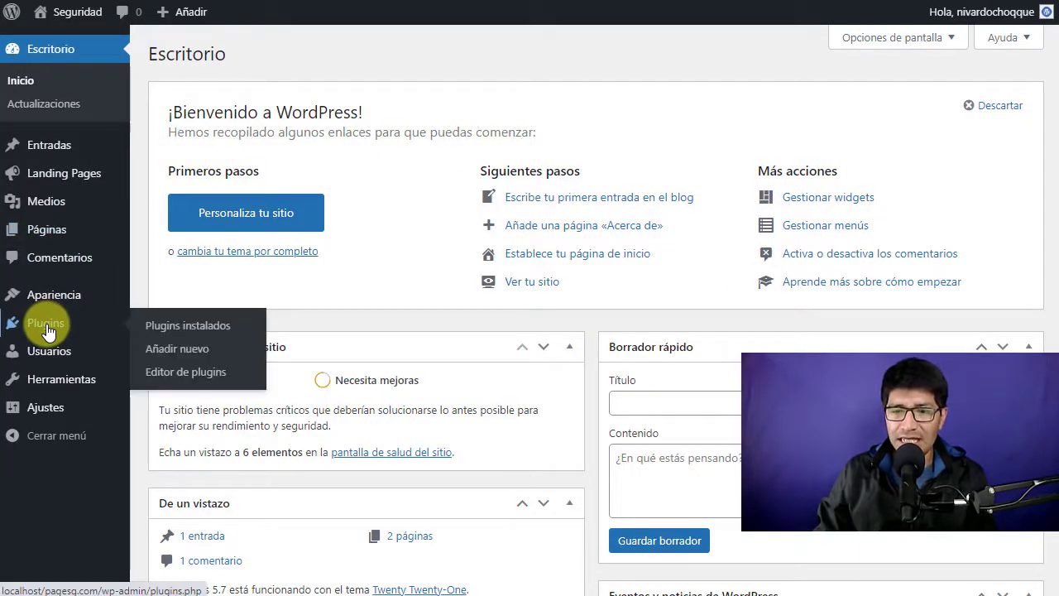
click(184, 361)
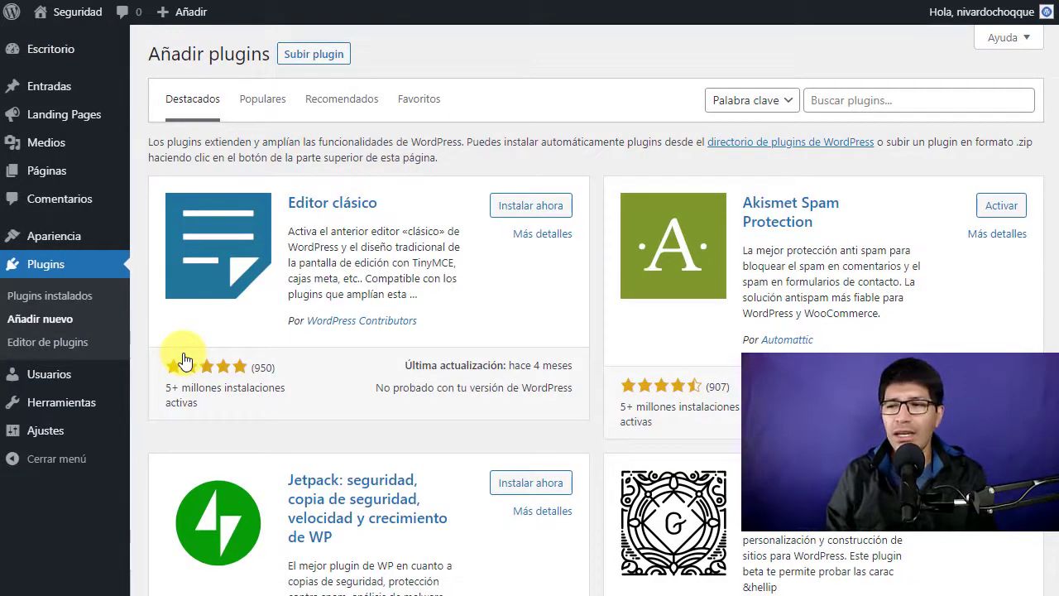
click(922, 100)
text(wporlogin)
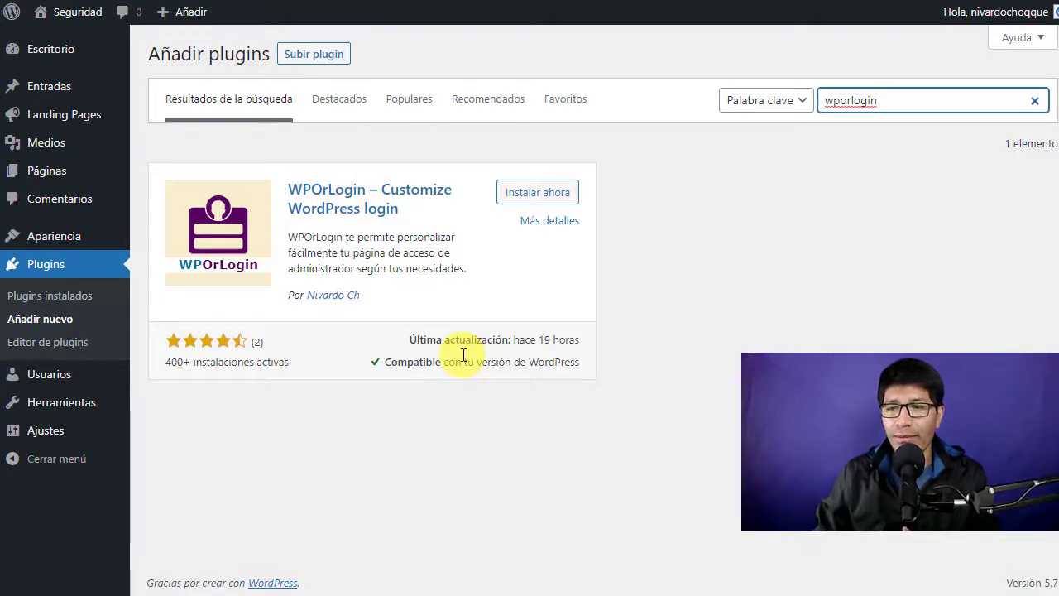
Install the WPOrLogin – Customize WordPress login plugin and activate it.
click(538, 205)
click(538, 199)
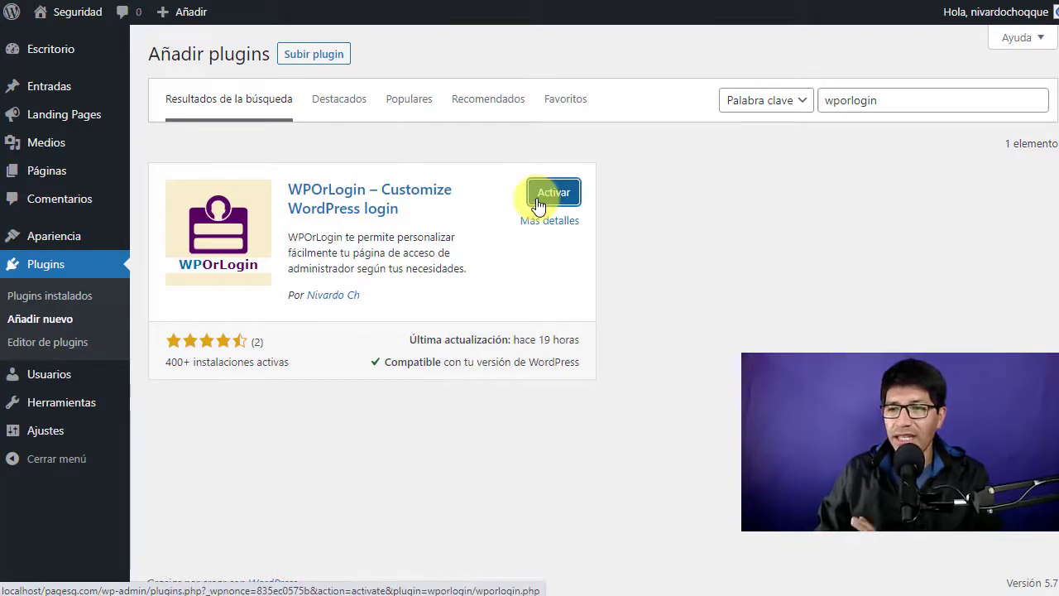
click(538, 199)
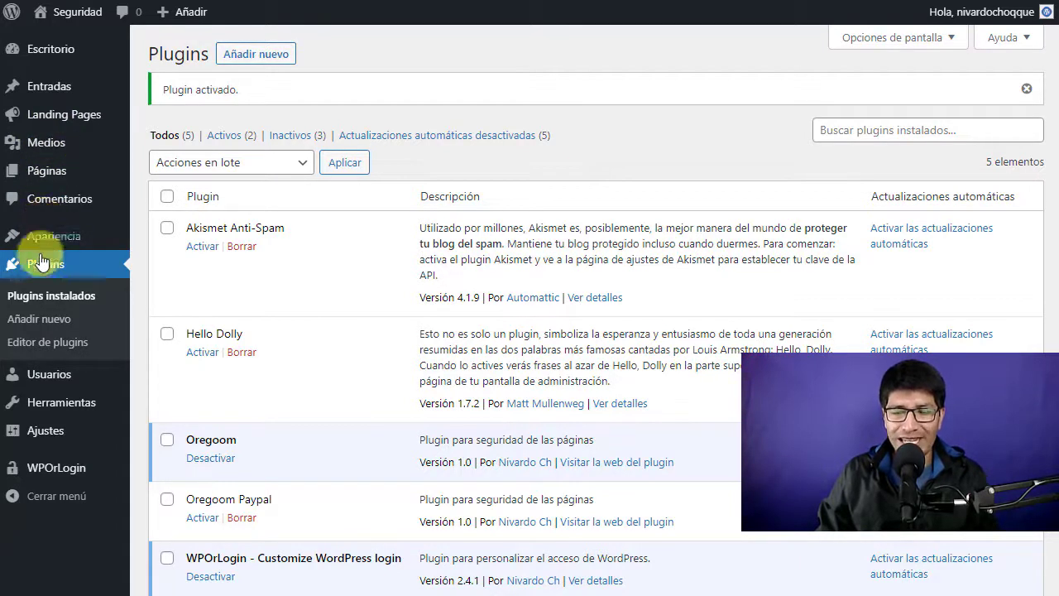
Open the WPOrLogin appearance settings and choose the Estándar login page design.
click(50, 472)
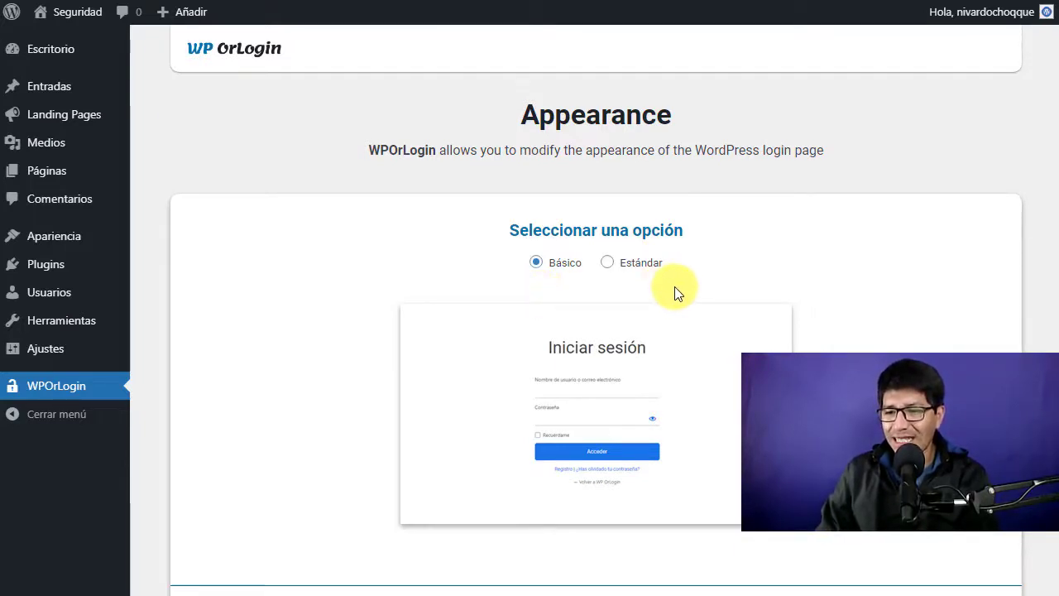
scroll(677, 291, down, 2)
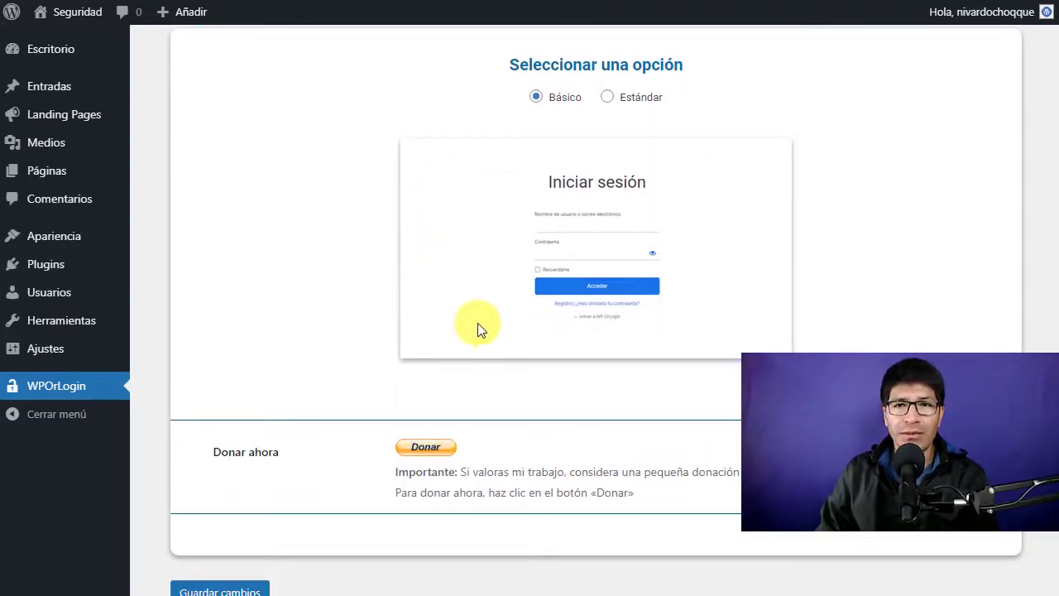
scroll(442, 258, up, 1)
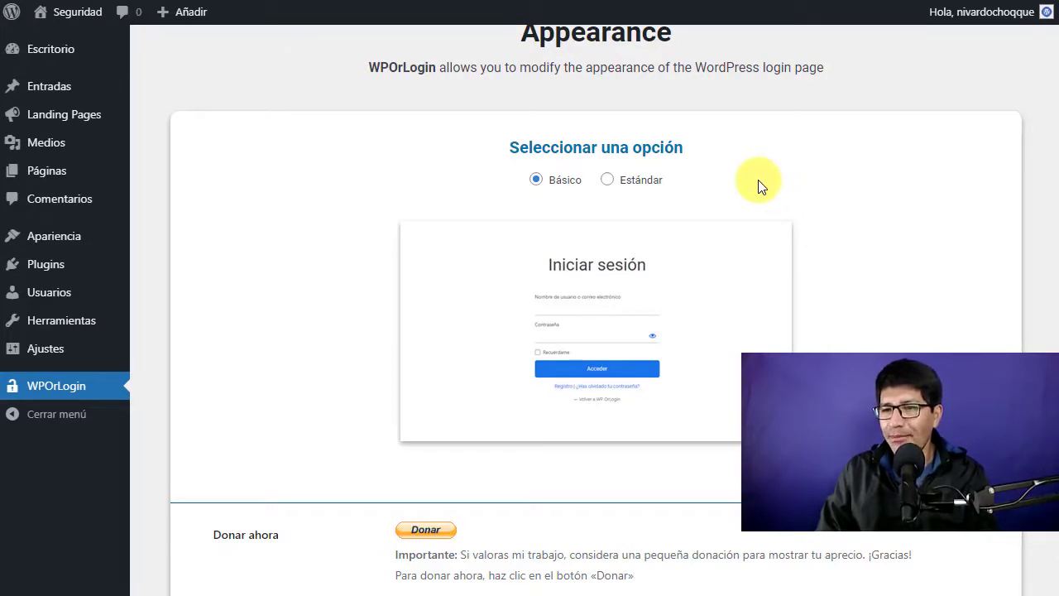
click(610, 182)
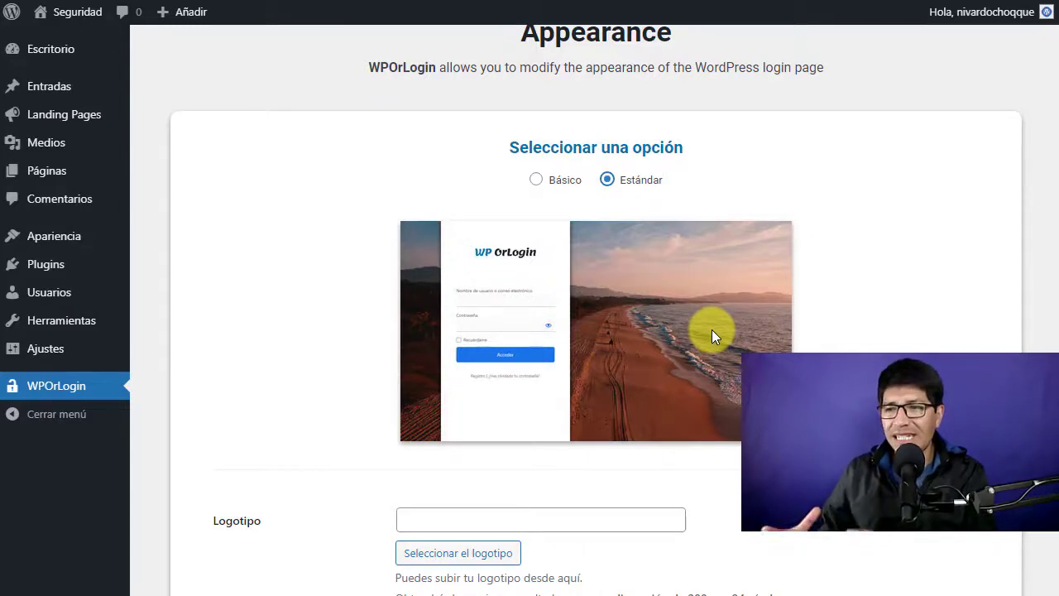
Examine the logo, logo URL, logo title and background image settings, comparing the My images and Free images options.
scroll(301, 367, down, 3)
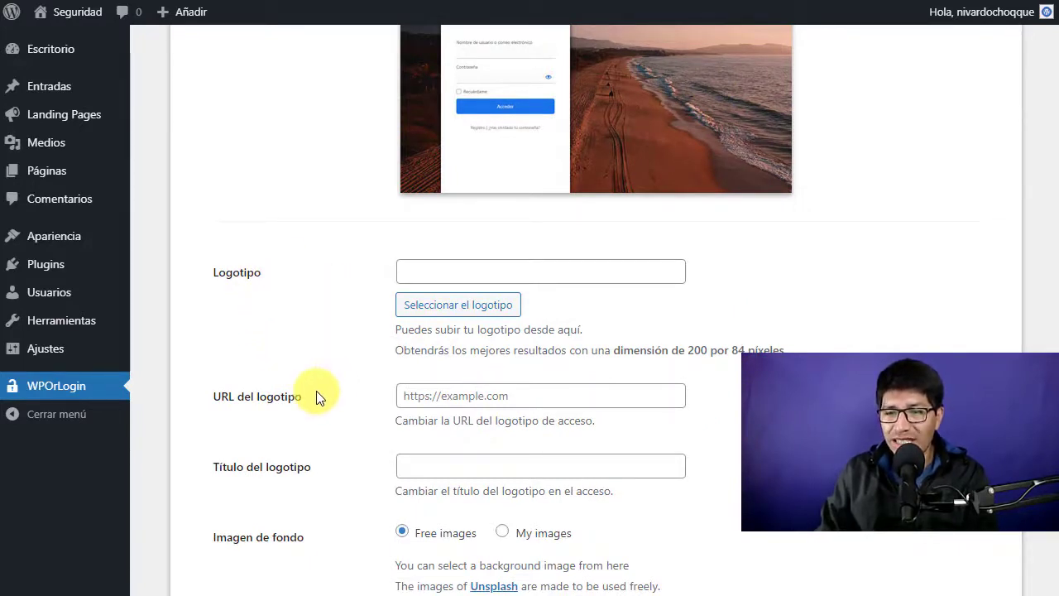
scroll(317, 398, down, 1)
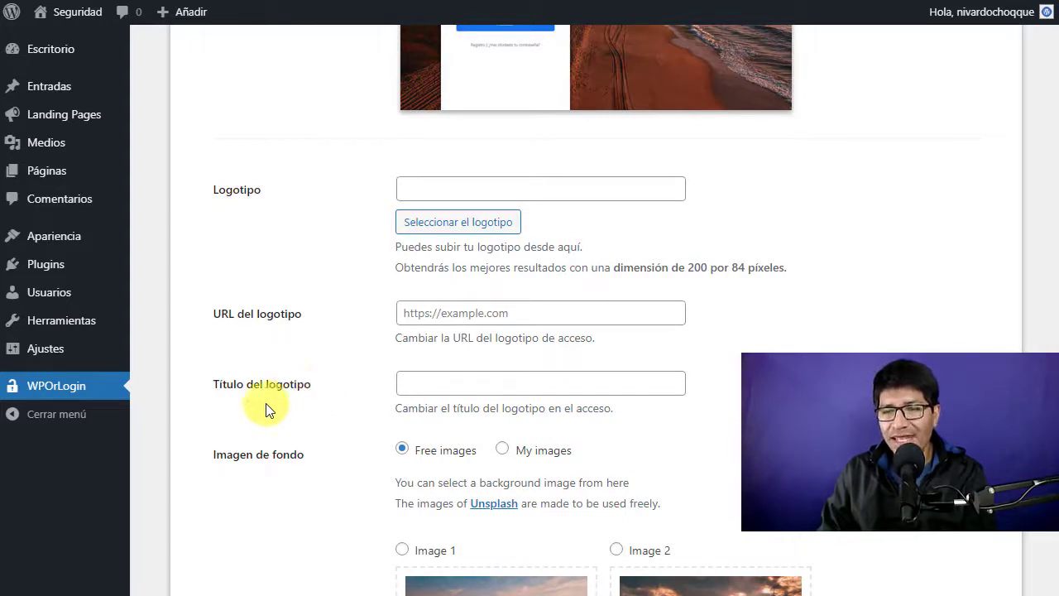
scroll(315, 395, down, 1)
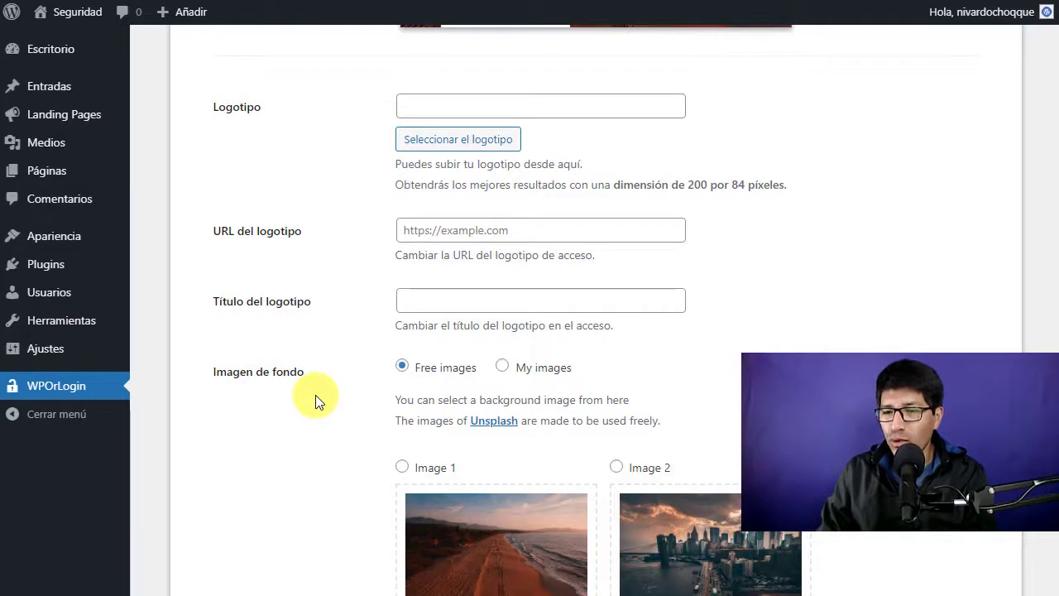
scroll(315, 401, down, 3)
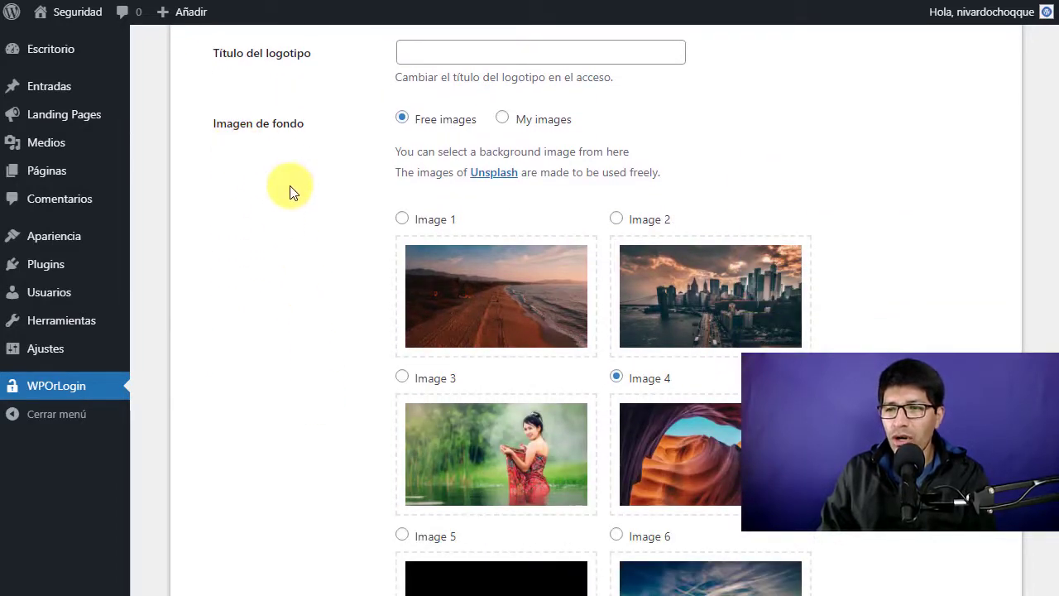
scroll(304, 195, down, 1)
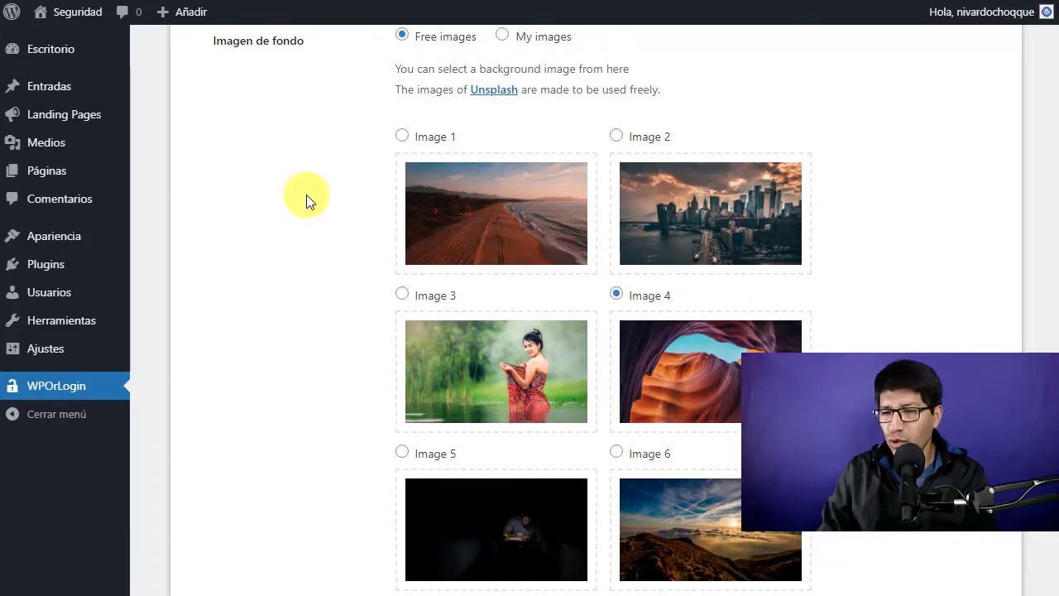
scroll(306, 194, down, 4)
scroll(306, 195, up, 3)
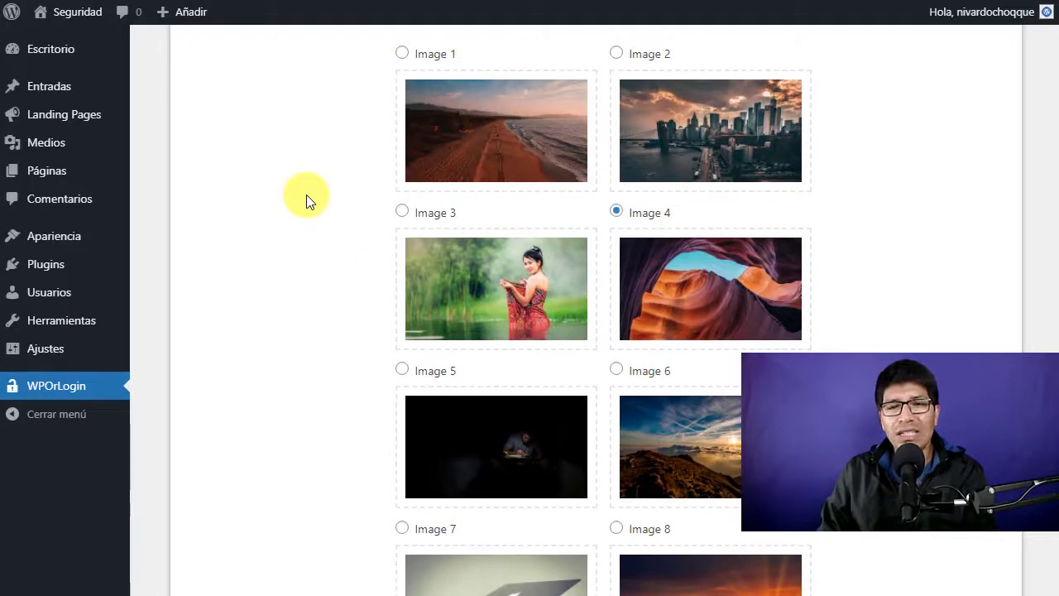
scroll(306, 194, up, 2)
scroll(306, 194, up, 1)
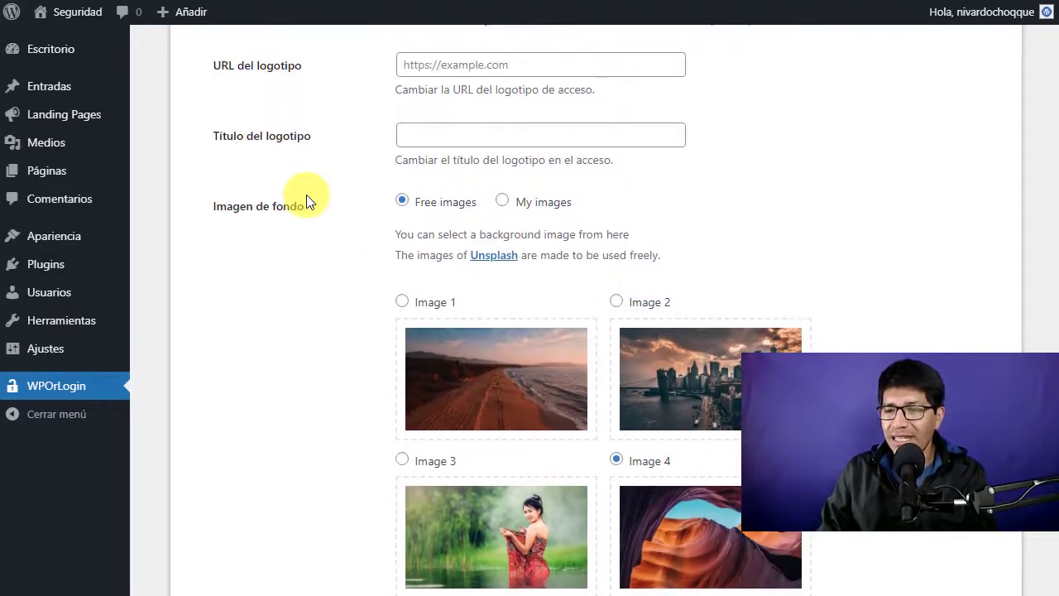
click(503, 202)
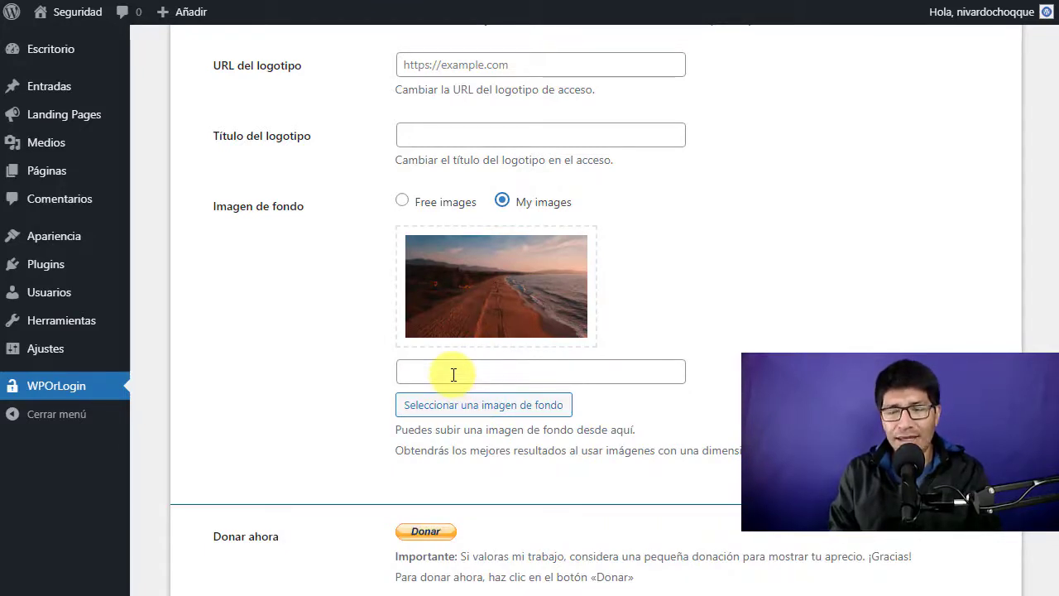
click(435, 211)
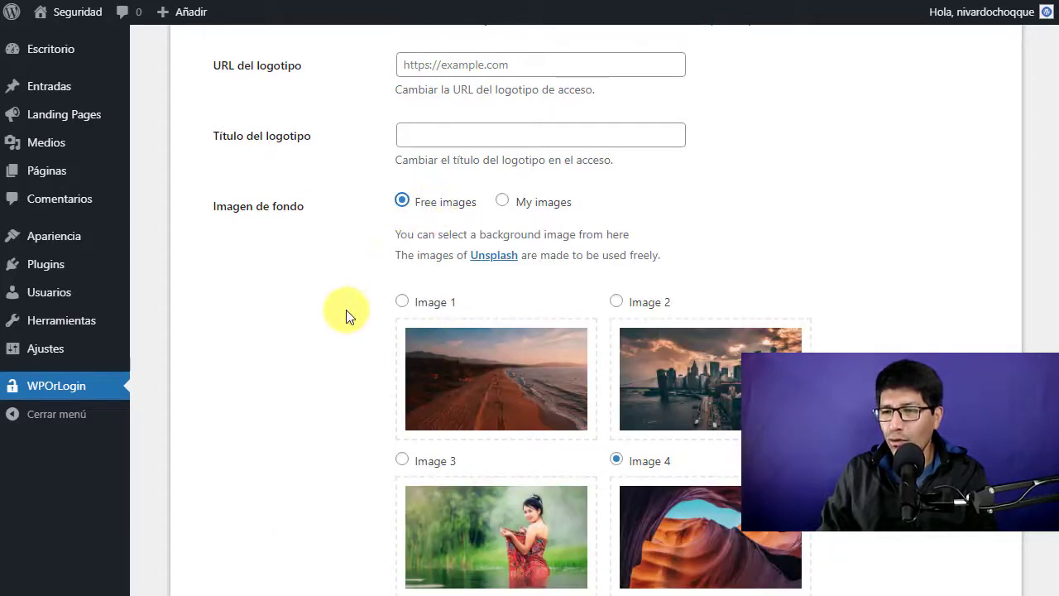
Choose Image 5 from the free images as the login background and save the changes.
scroll(339, 327, down, 4)
scroll(336, 323, down, 1)
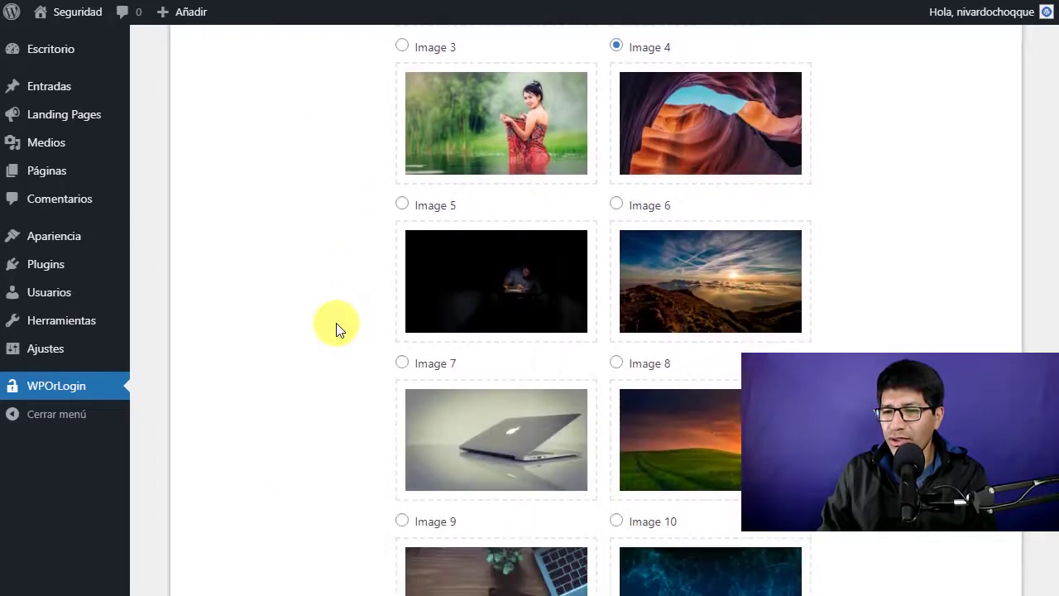
scroll(336, 323, down, 1)
scroll(336, 323, up, 1)
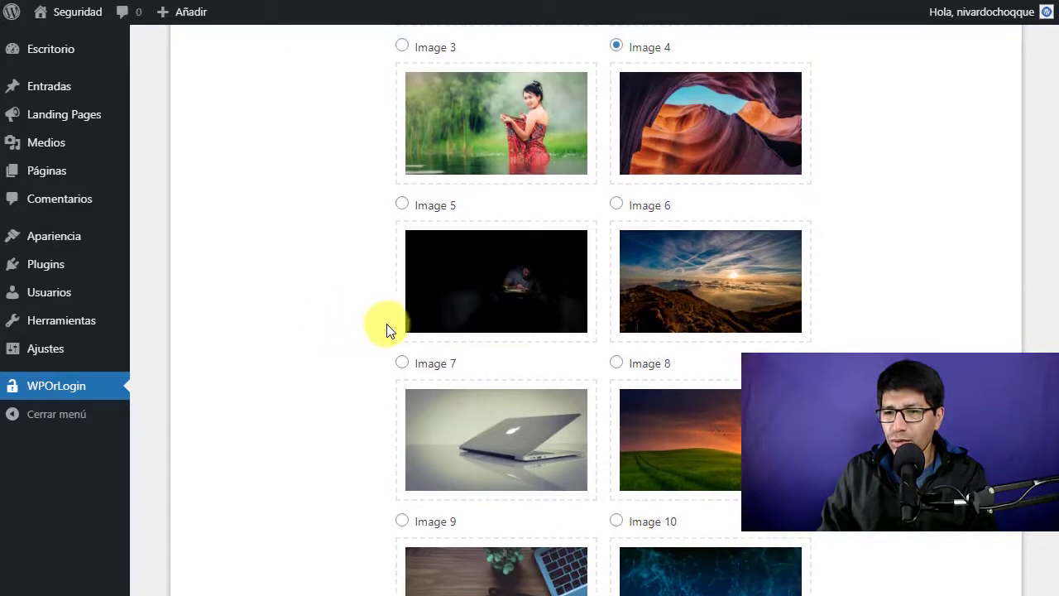
click(402, 206)
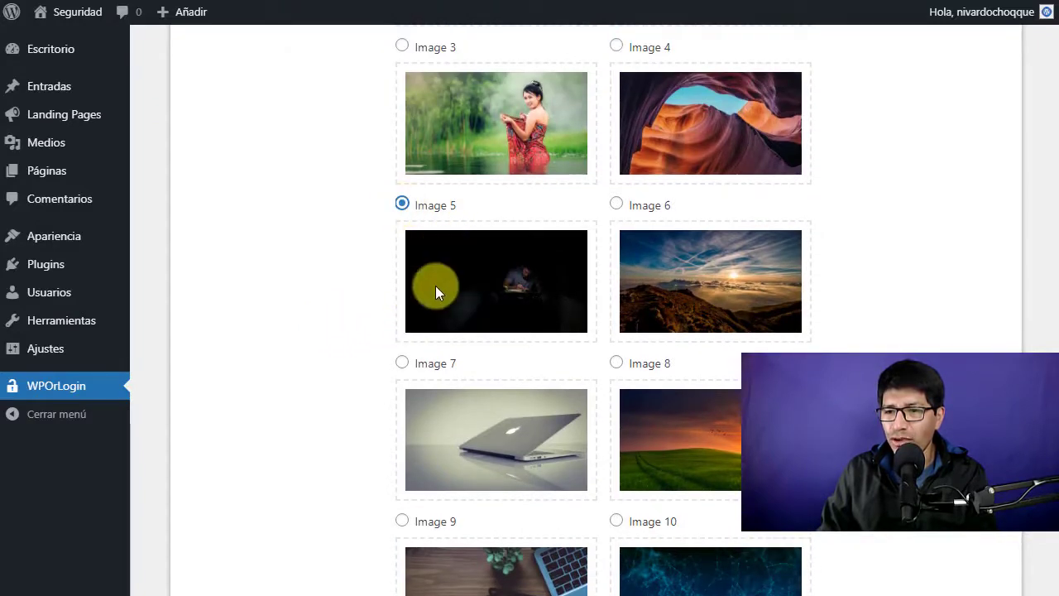
scroll(344, 313, down, 5)
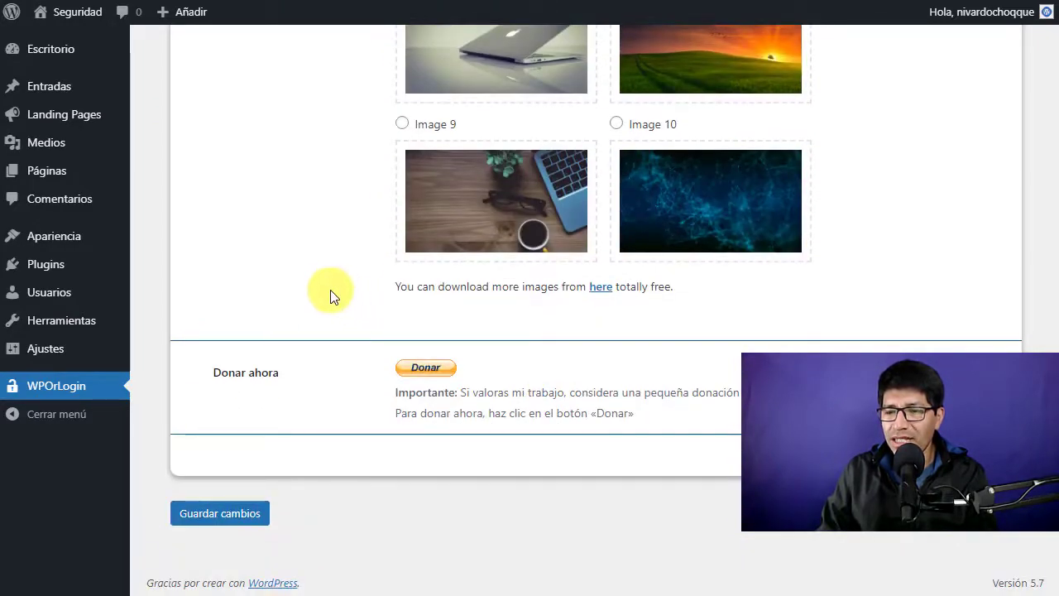
click(213, 512)
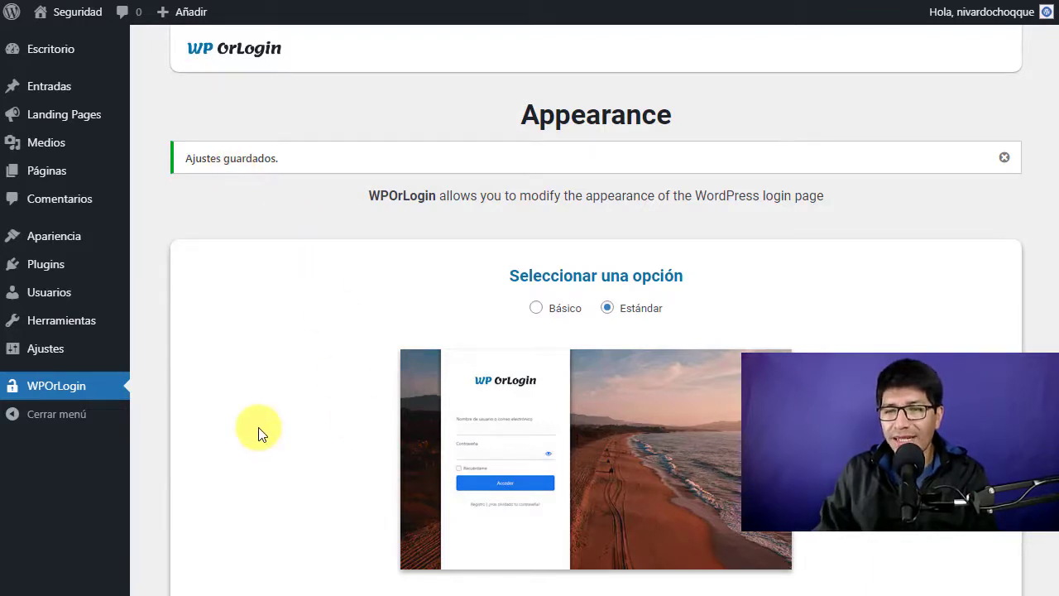
Switch to the browser window with the site's login page to check the saved design.
mouse_move(272, 591)
click(411, 550)
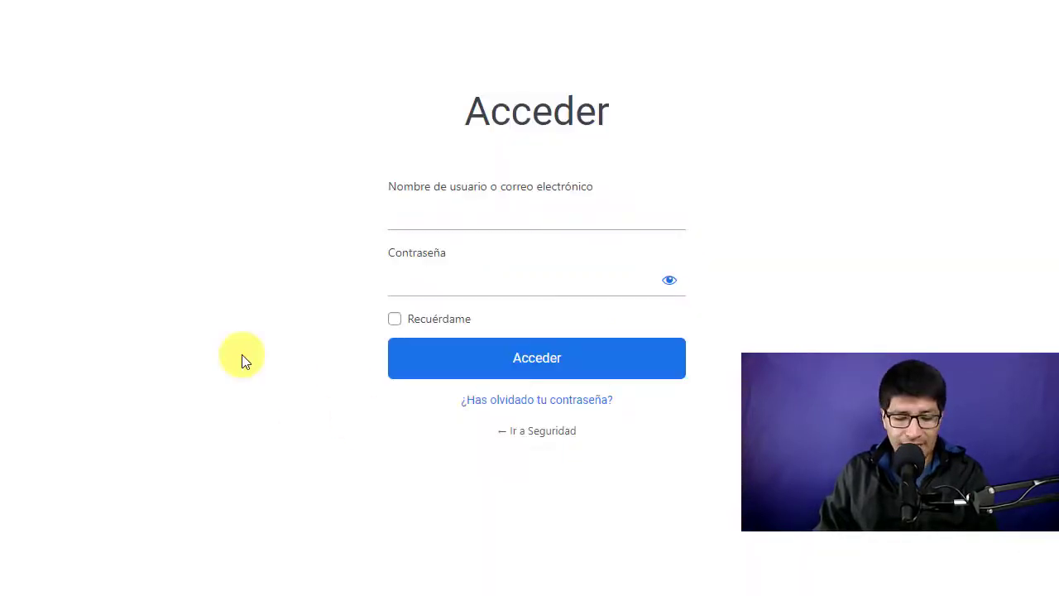